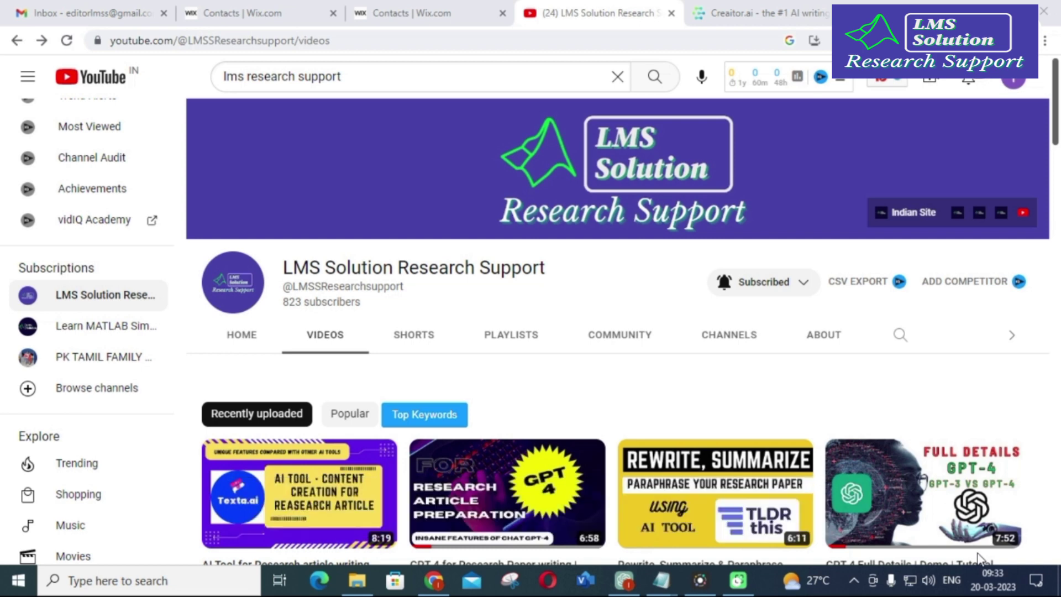
Search Google in a new browser tab for "different flowcharts of mppt algorithm".
key(ctrl+t)
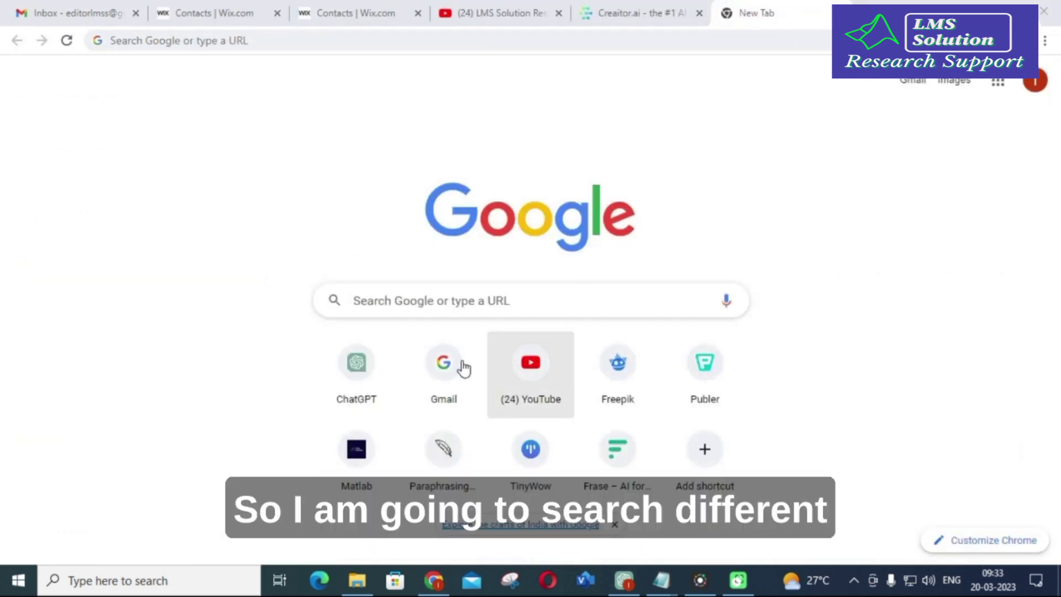
click(480, 304)
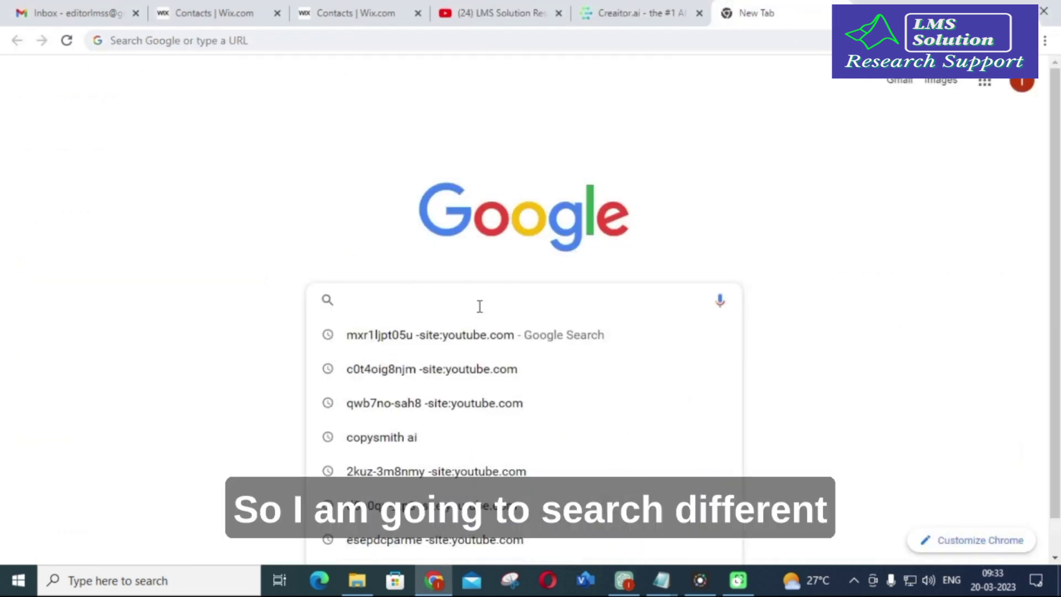
text(differ)
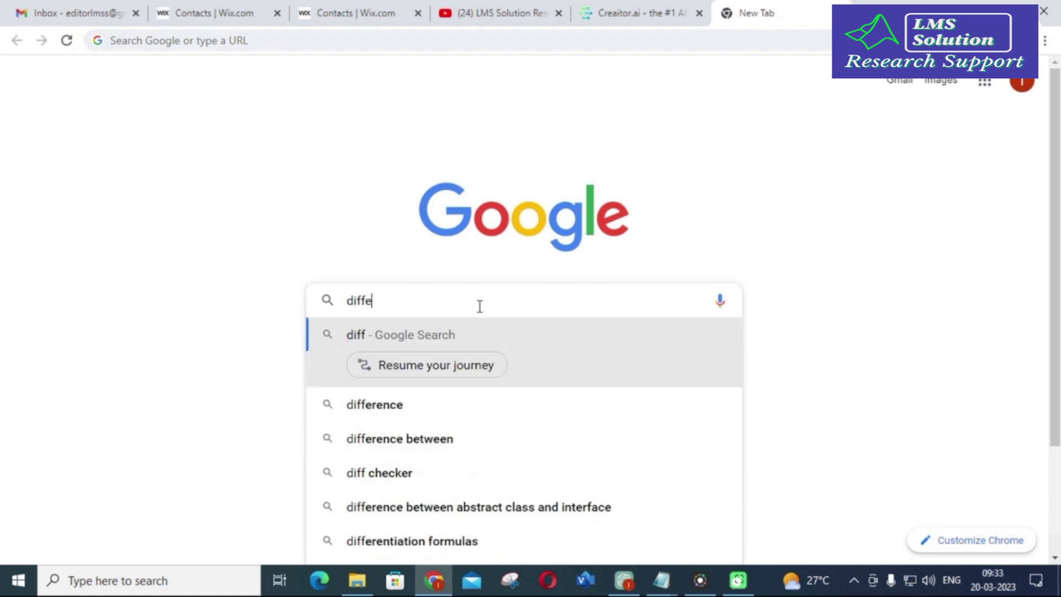
key(BackSpace)
key(BackSpace)
text(ere)
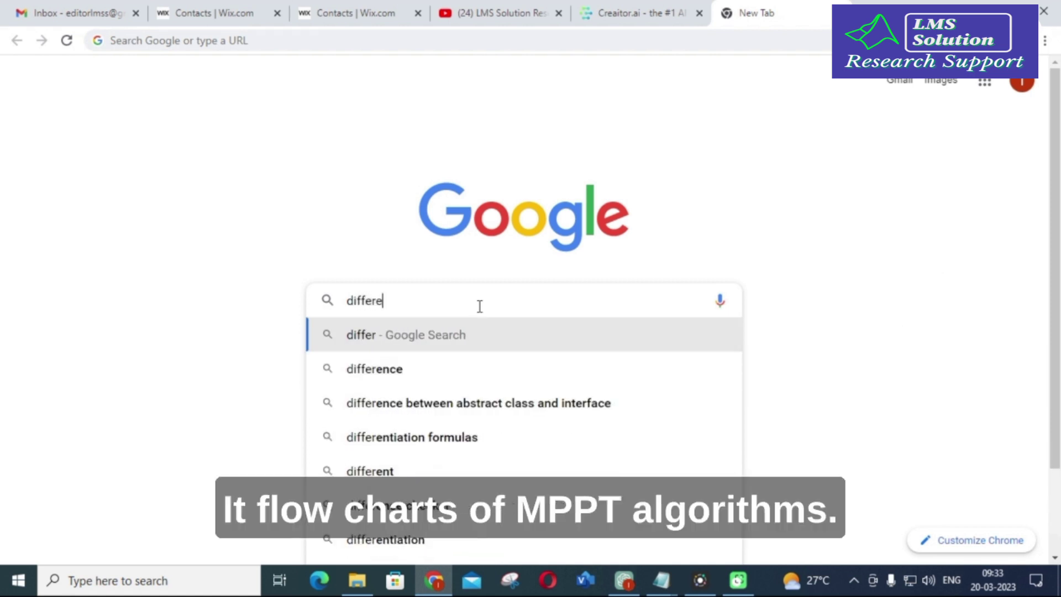
text(nt flowchars)
key(BackSpace)
key(BackSpace)
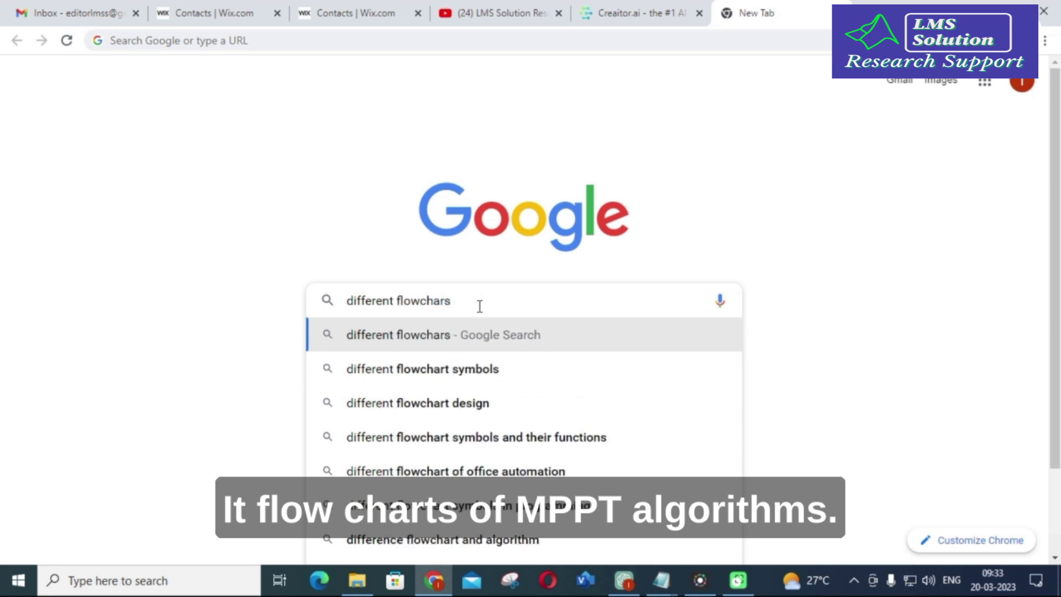
text(ts of )
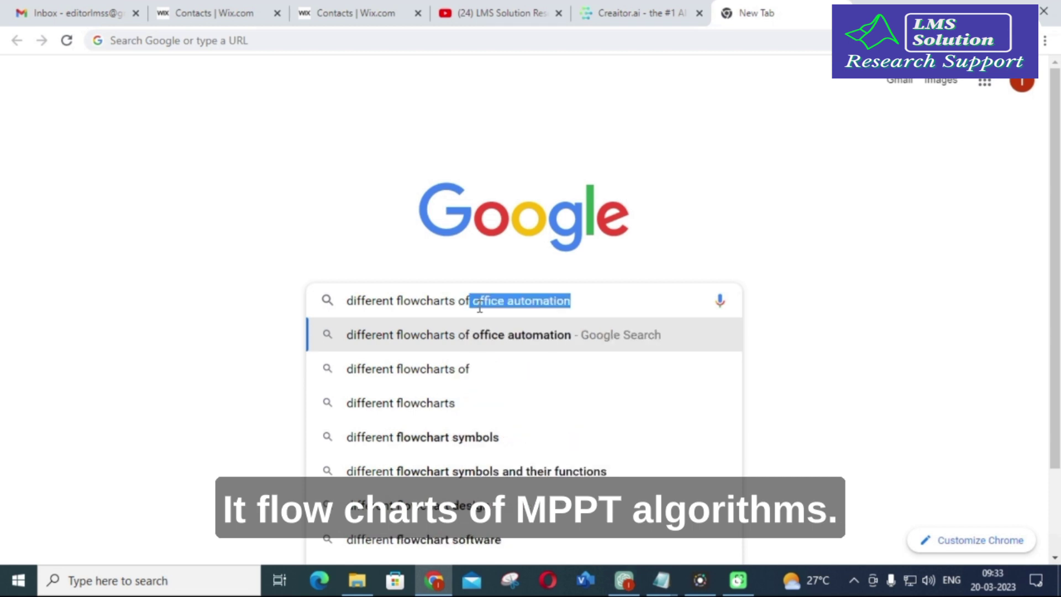
text(mppt a)
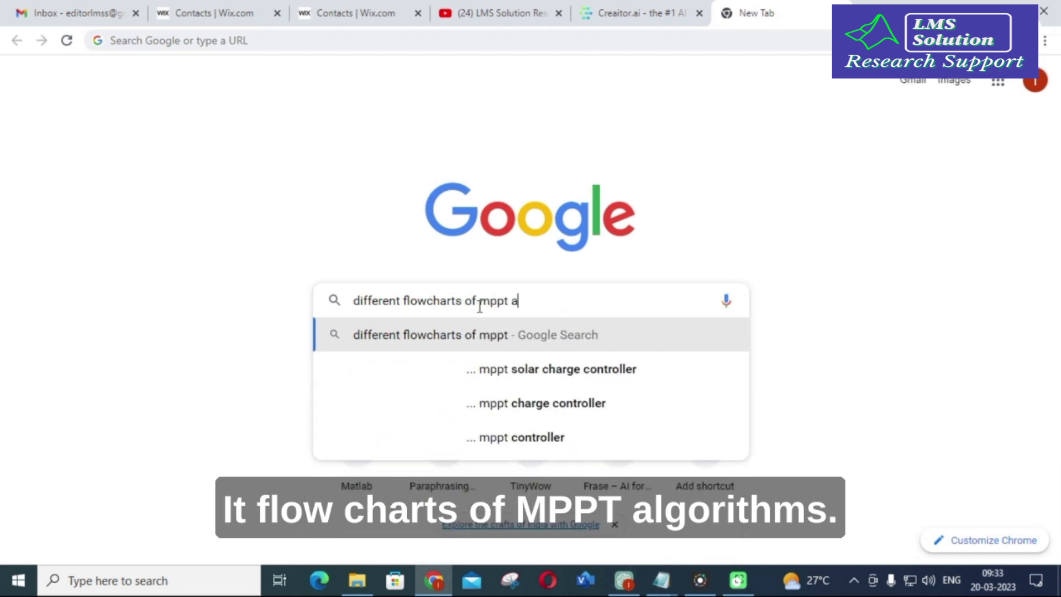
text(lgorithm)
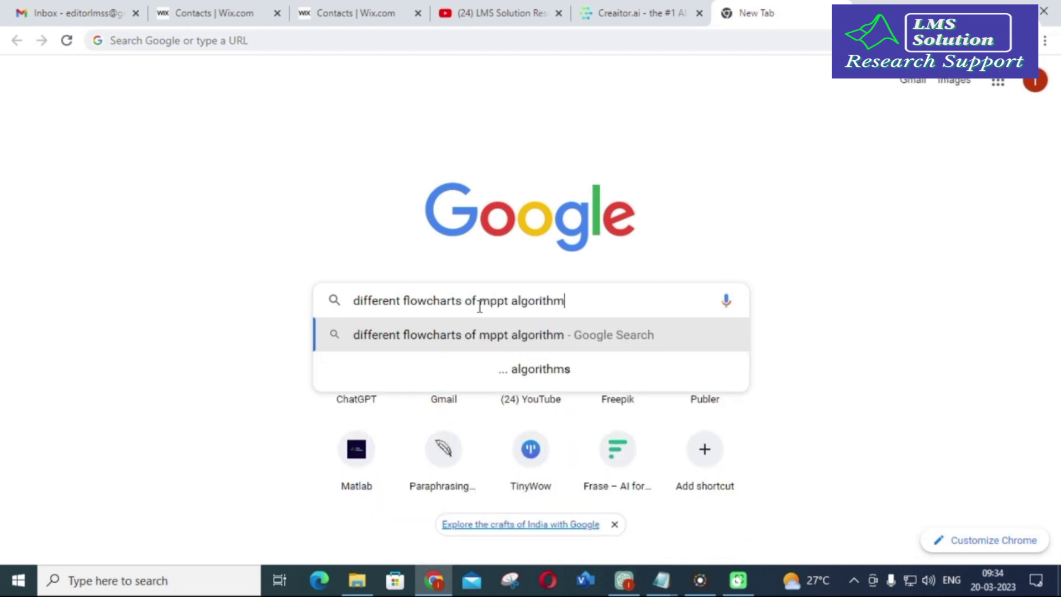
key(Return)
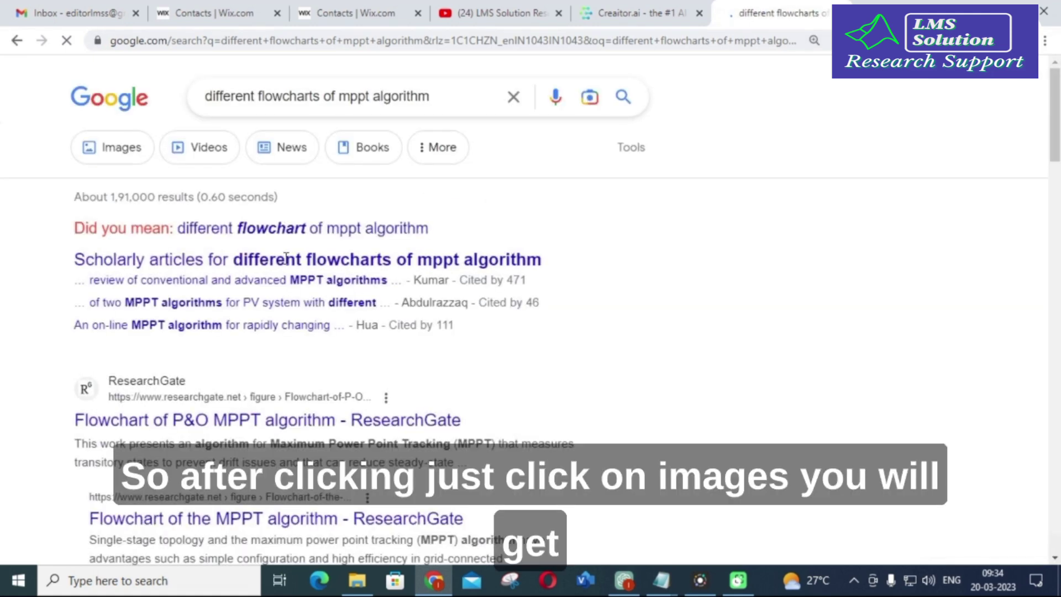
Show the image results and open the preview of ResearchGate's "Flow chart of P&O MPPT algorithm" ending in "To switch".
click(104, 150)
scroll(486, 193, down, 3)
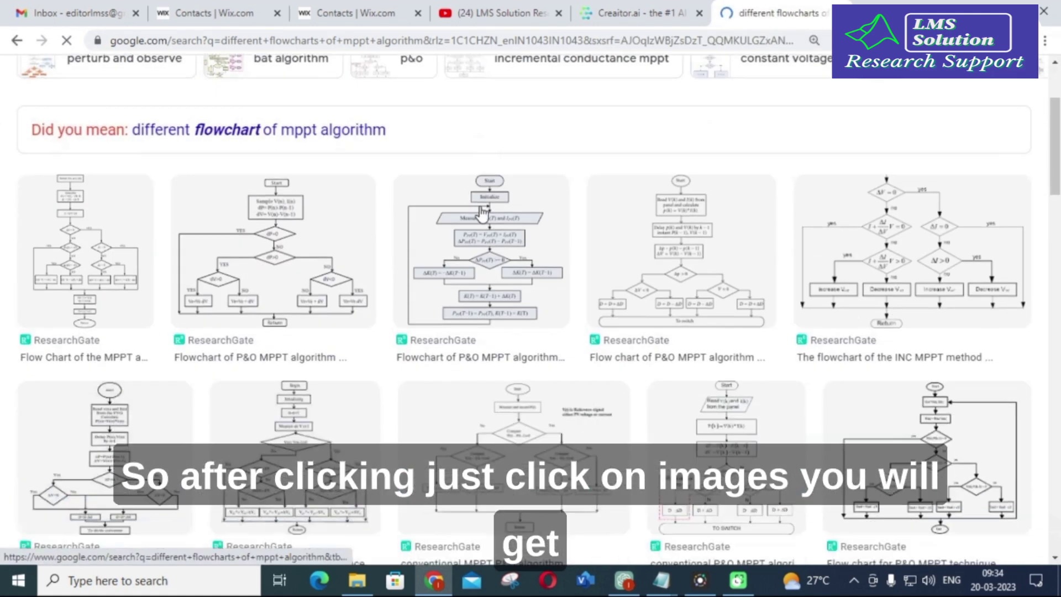
scroll(431, 283, down, 2)
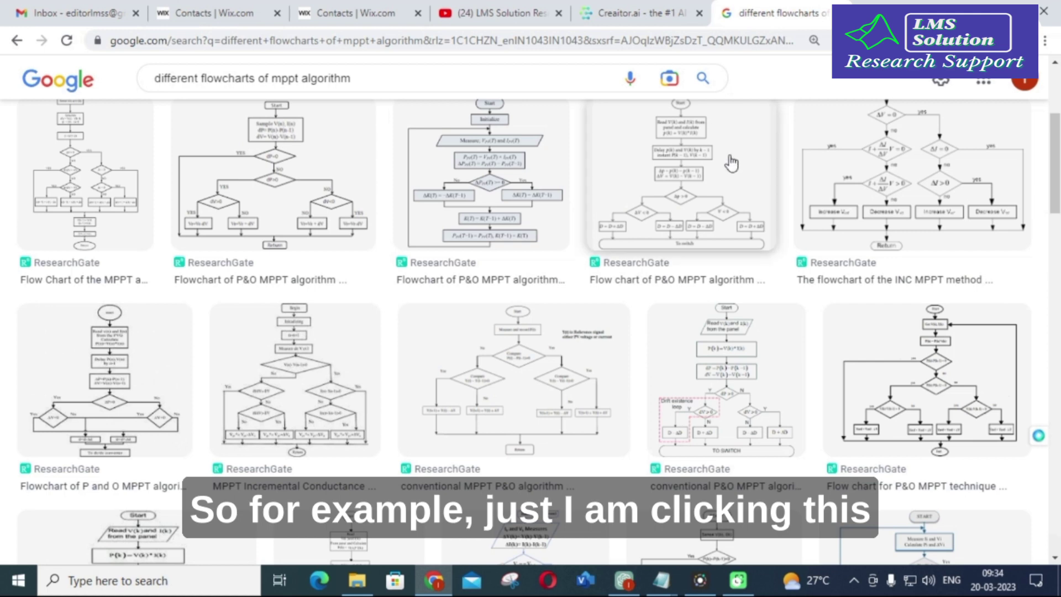
click(703, 170)
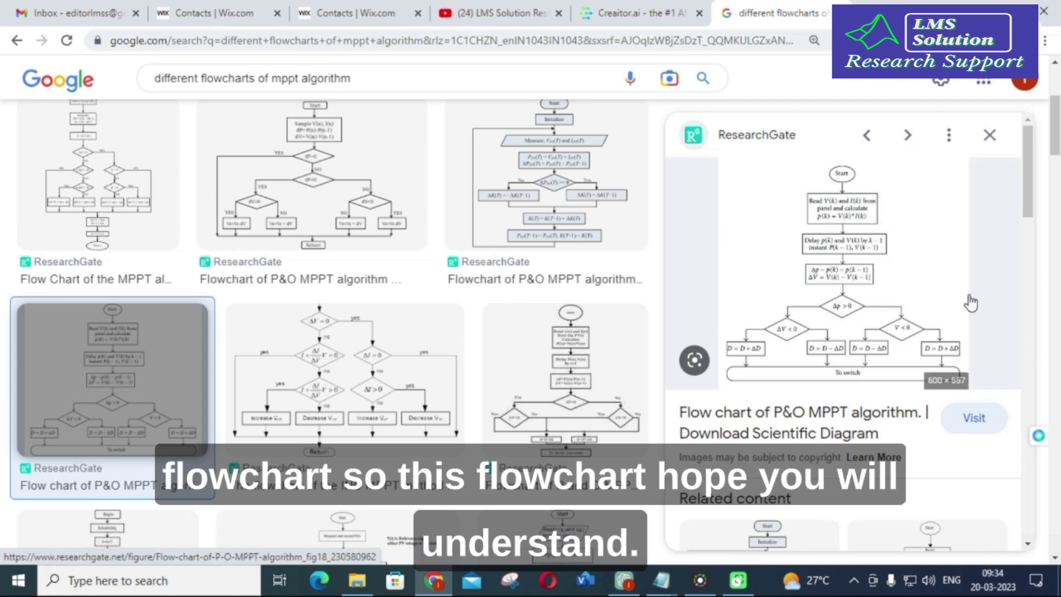
Copy the link address of the previewed P&O flowchart and paste it into the message field in the ChatGPT app.
scroll(967, 301, down, 2)
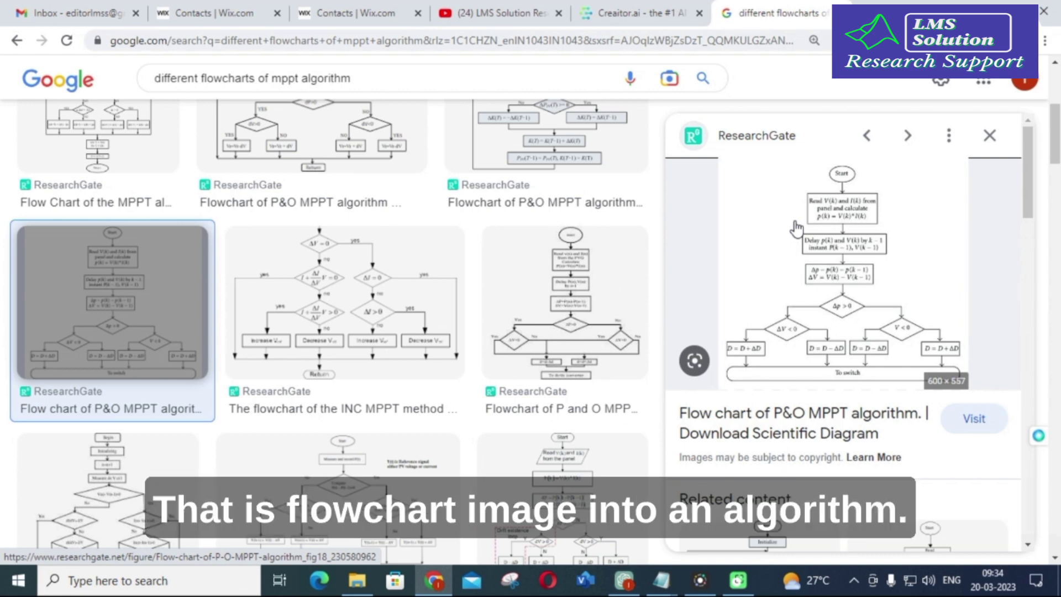
right_click(797, 227)
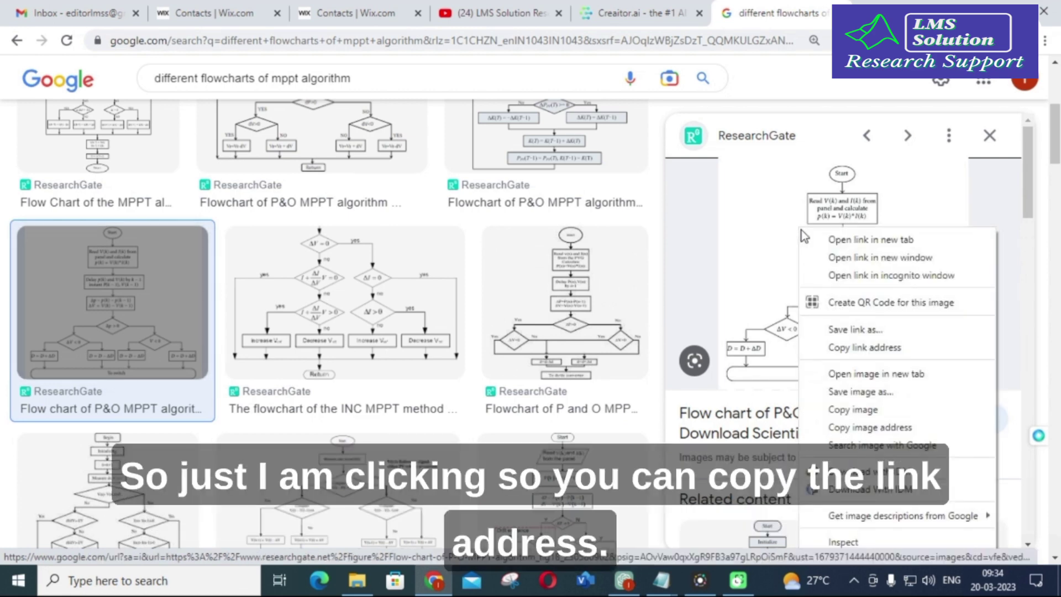
click(877, 348)
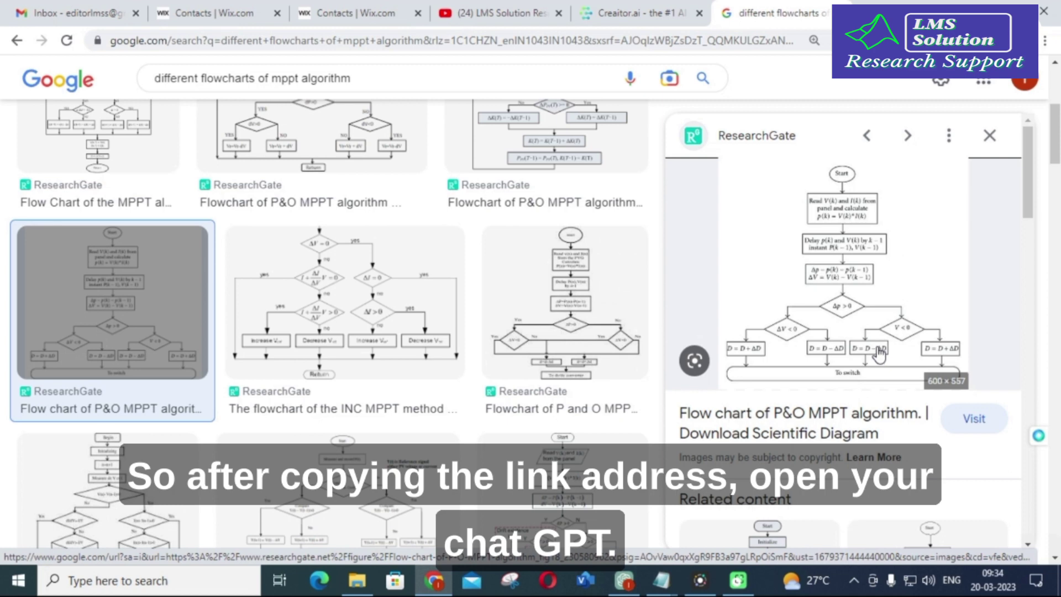
click(626, 585)
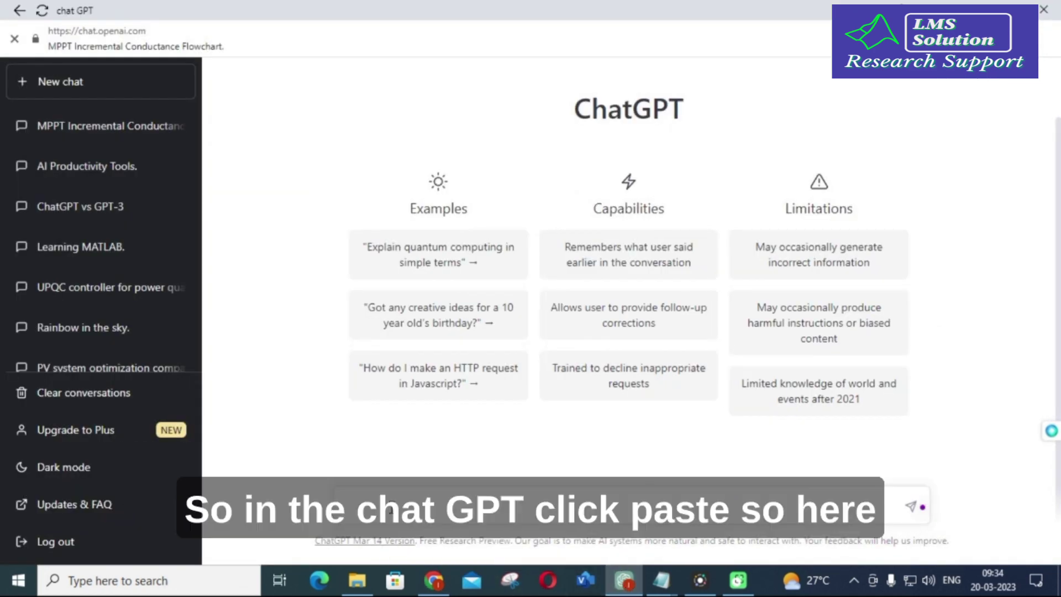
right_click(390, 506)
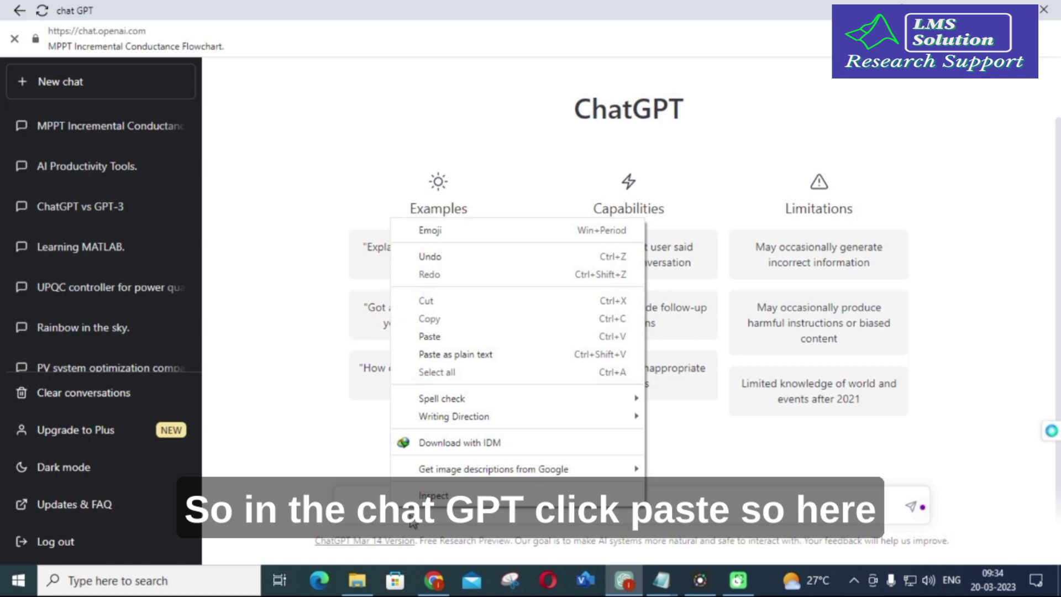
click(452, 338)
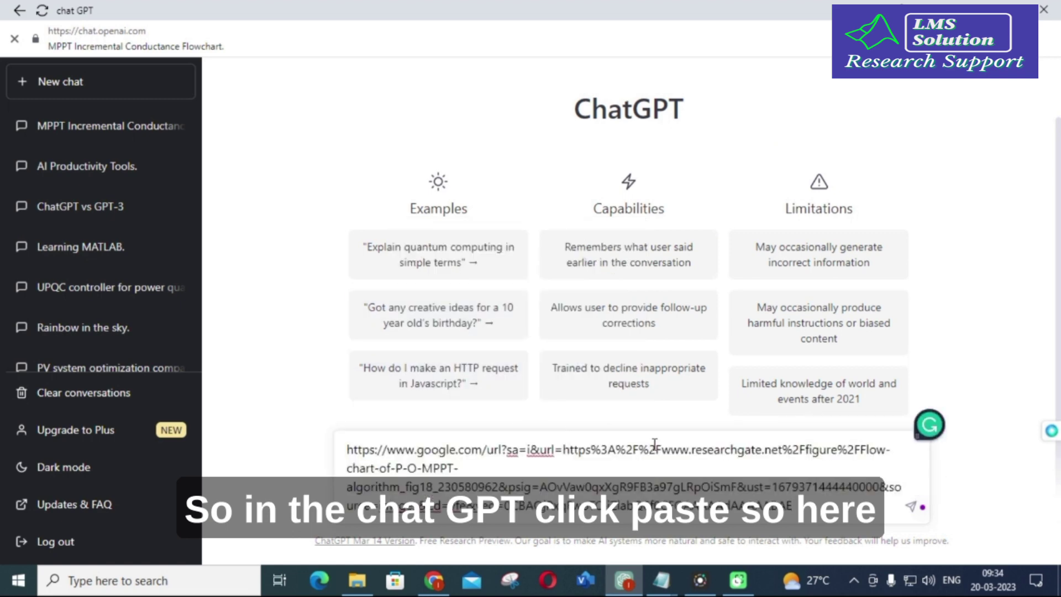
Add "explain in detail about the above flowchart" after the pasted link and send the prompt.
text(Explain)
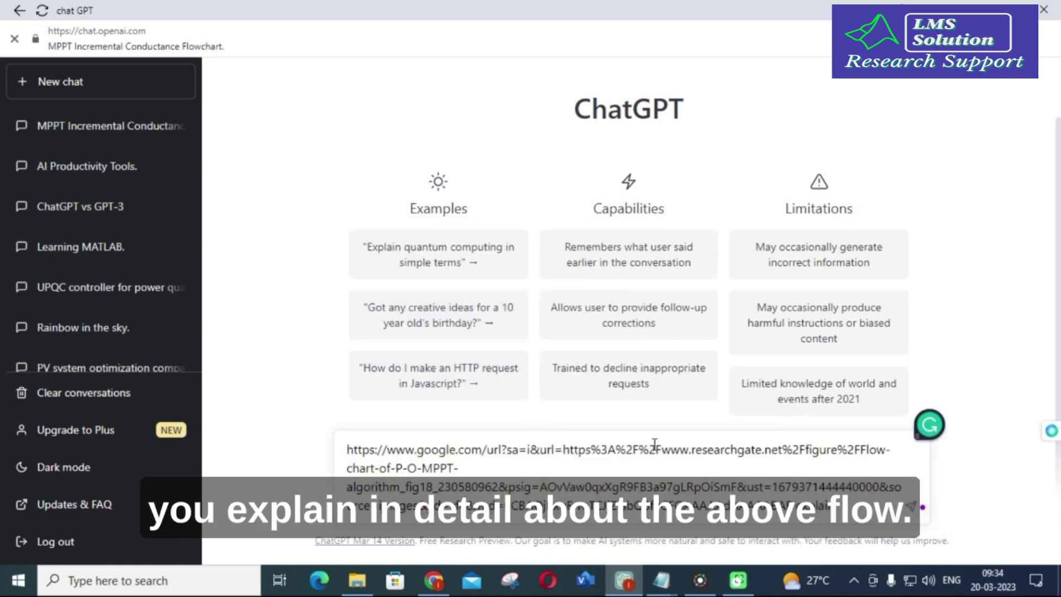
text(in detail about)
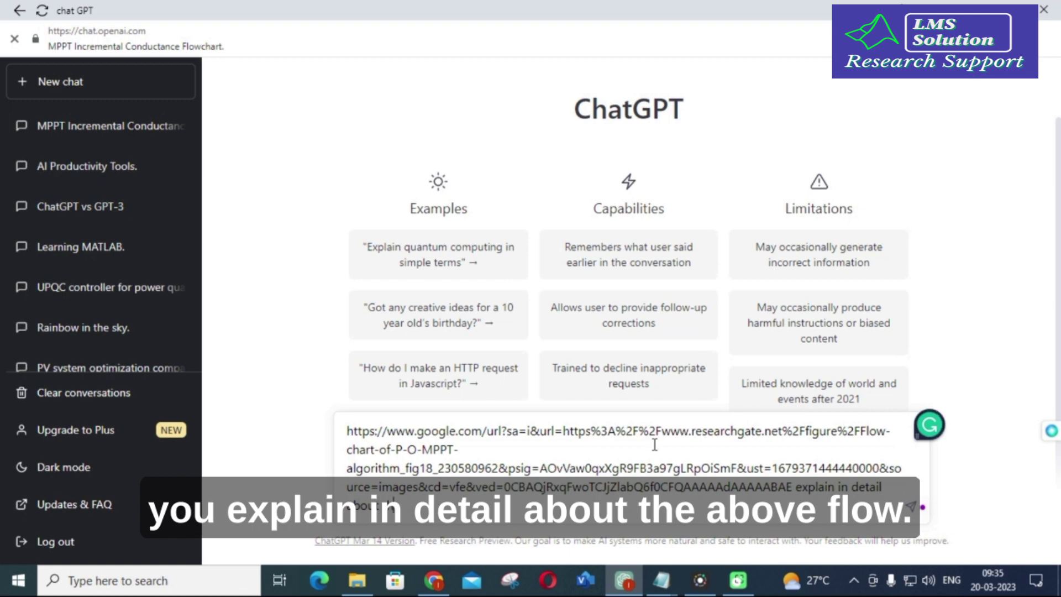
text( the abo)
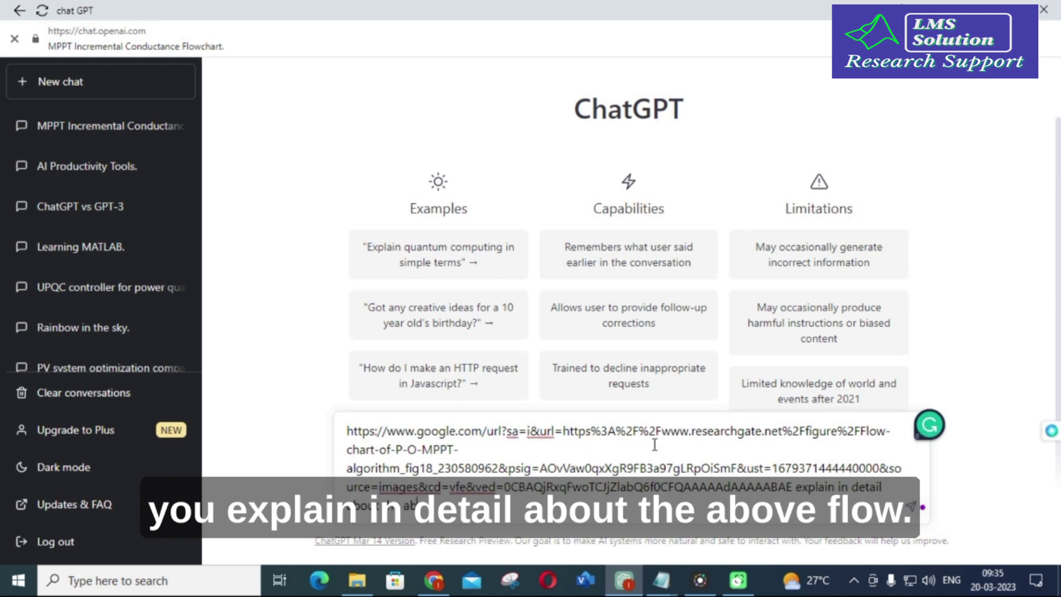
text(ve flow)
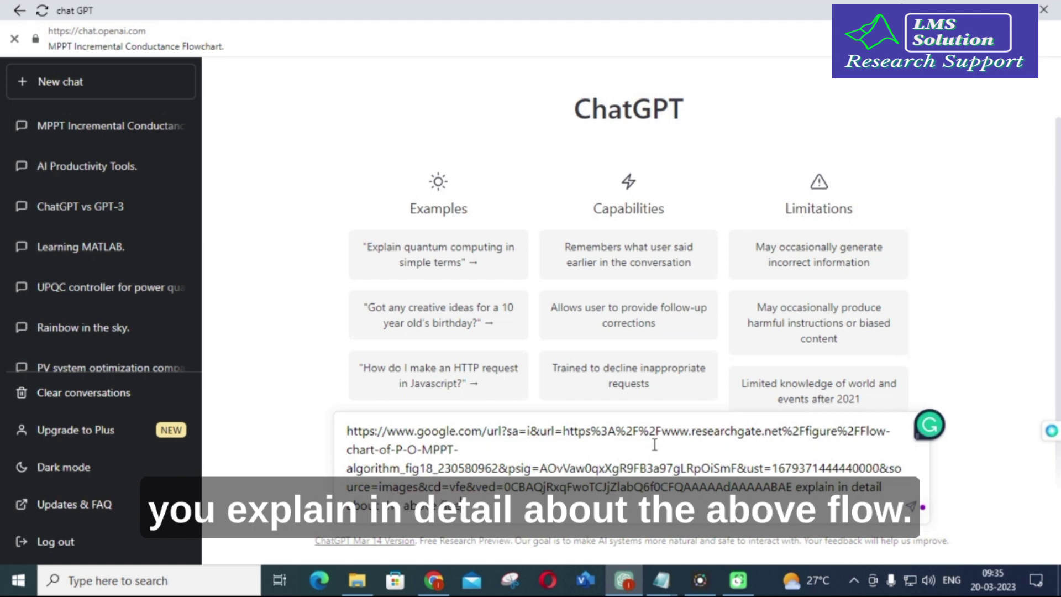
text( ch)
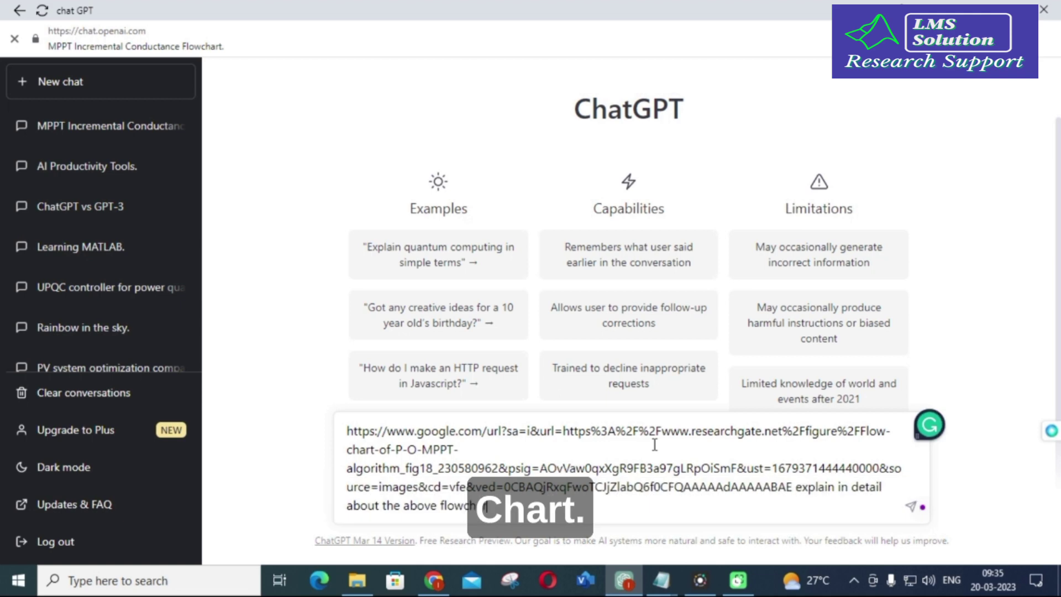
text(artchart)
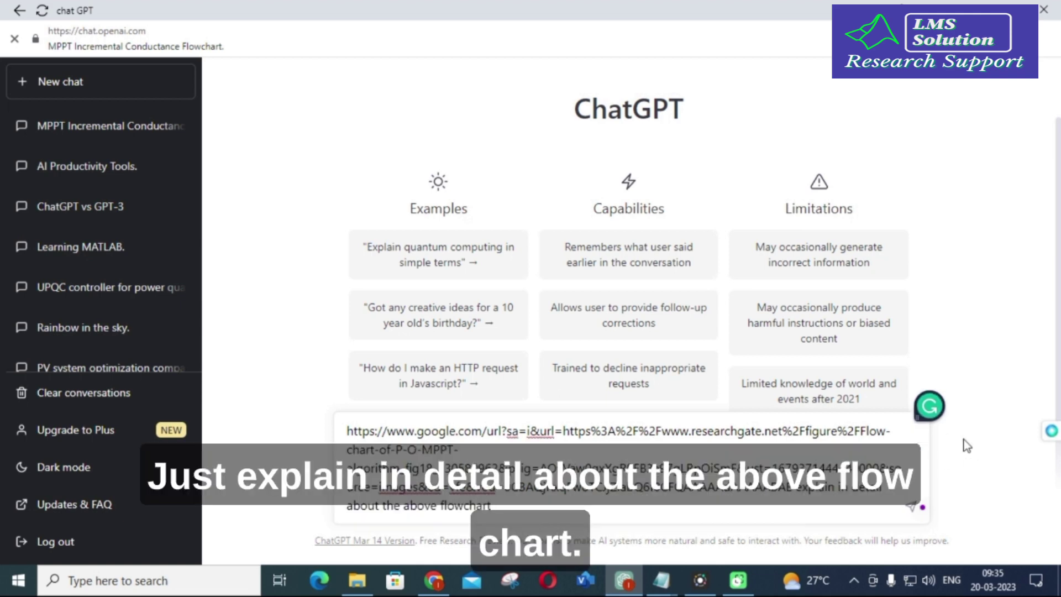
key(Return)
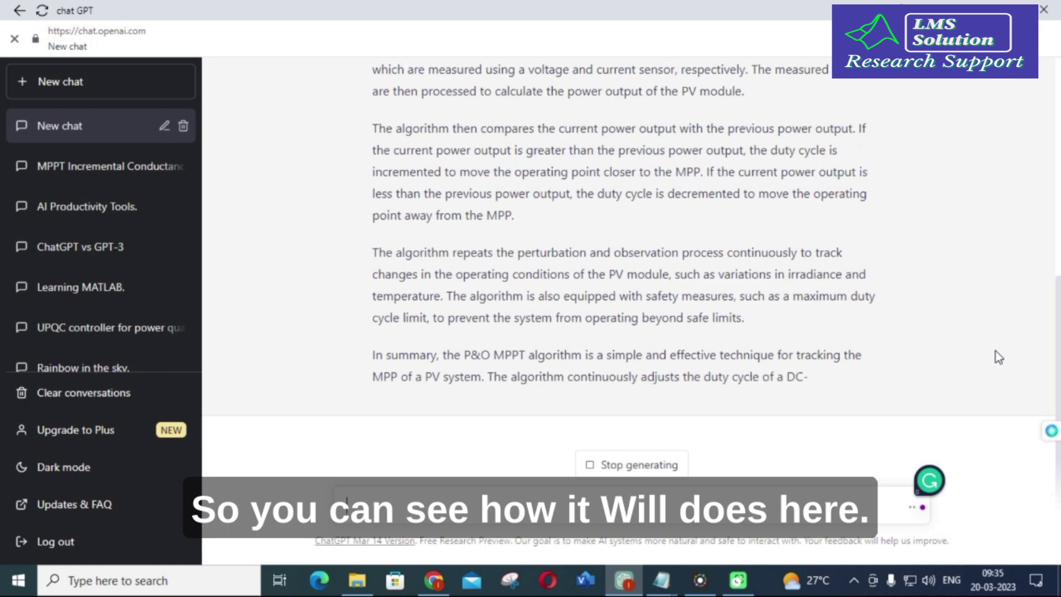
Review the P&O flowchart explanation back to its beginning, and switch to Chrome to browse the image results for another diagram.
scroll(578, 220, up, 2)
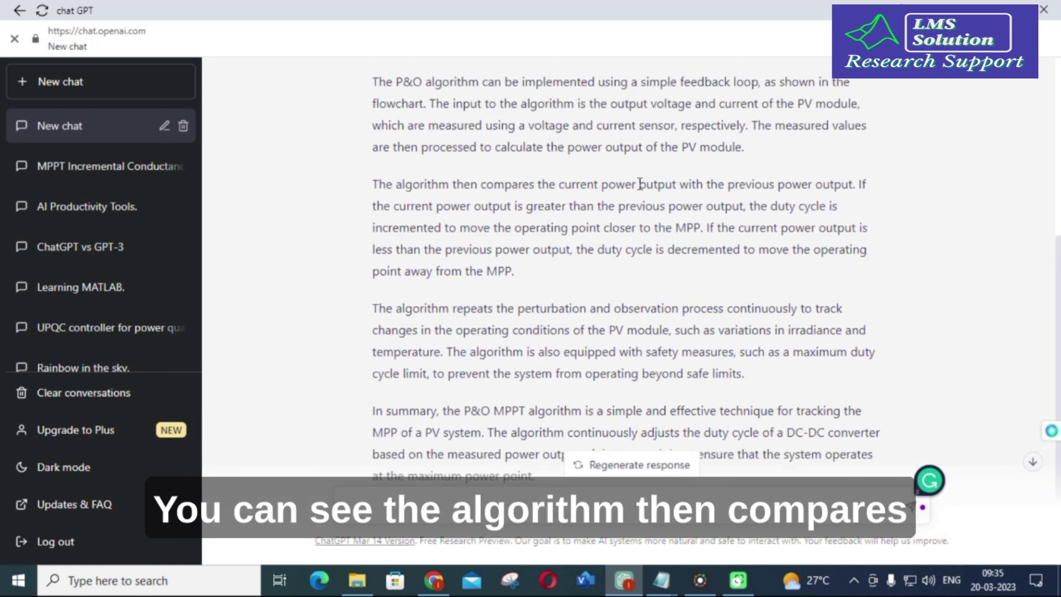
scroll(722, 238, up, 8)
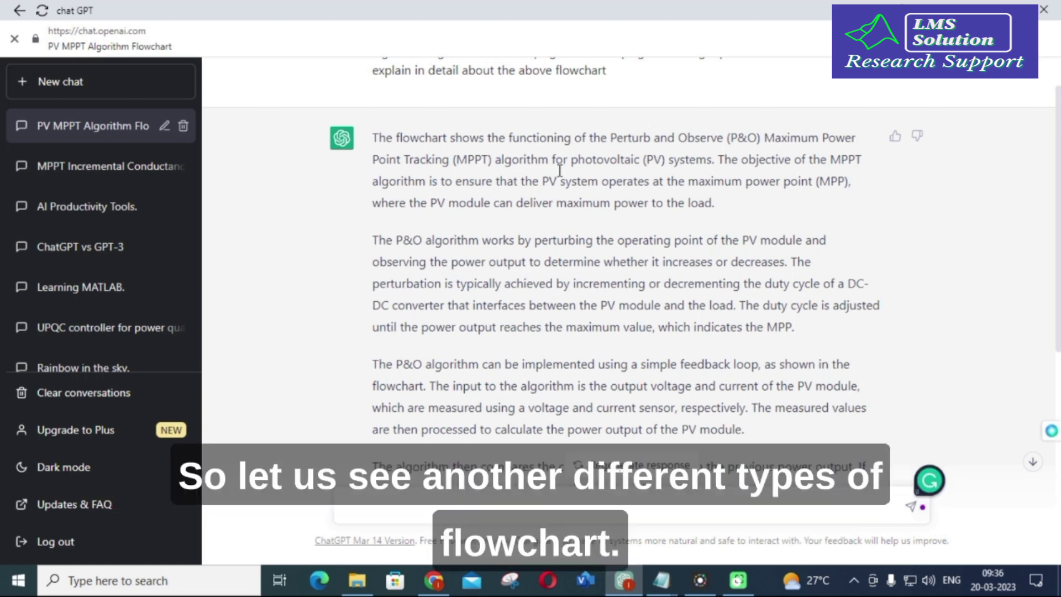
click(434, 580)
scroll(350, 287, down, 7)
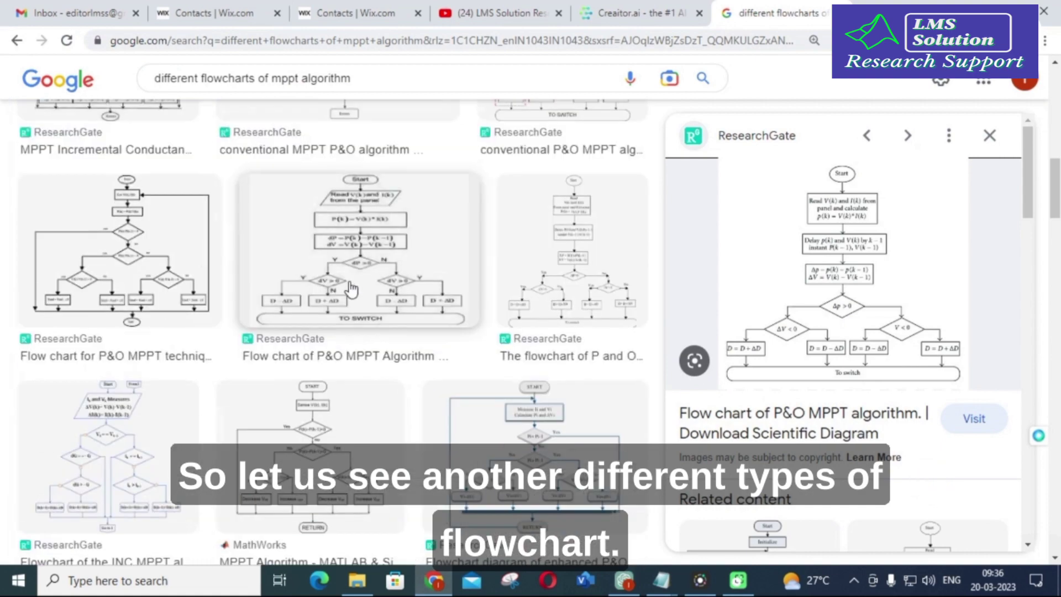
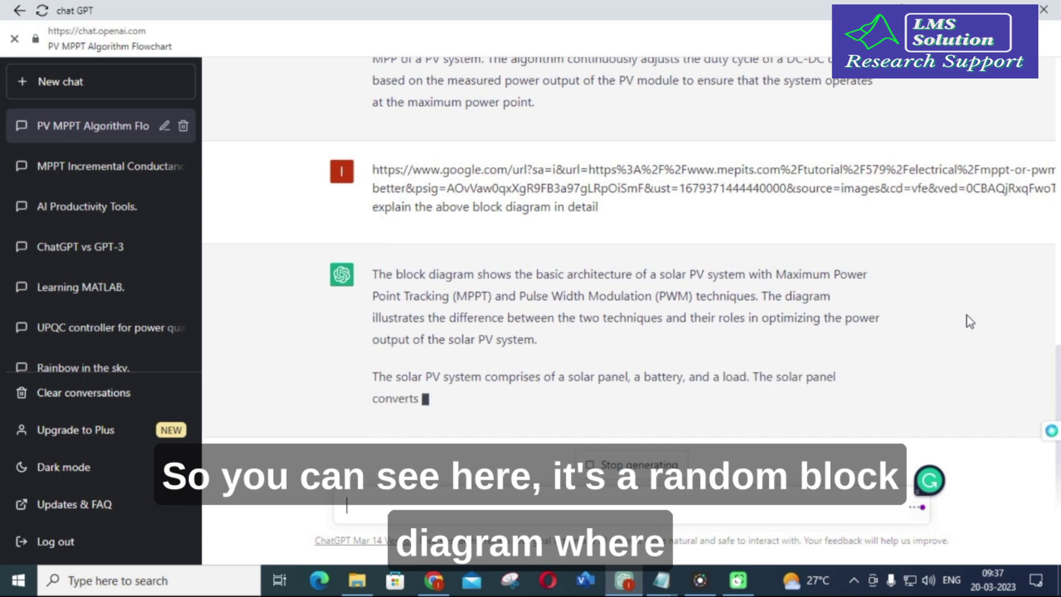
View the Mepits MPPT block diagram in Chrome, and return to ChatGPT to read through its explanation of the diagram.
click(439, 588)
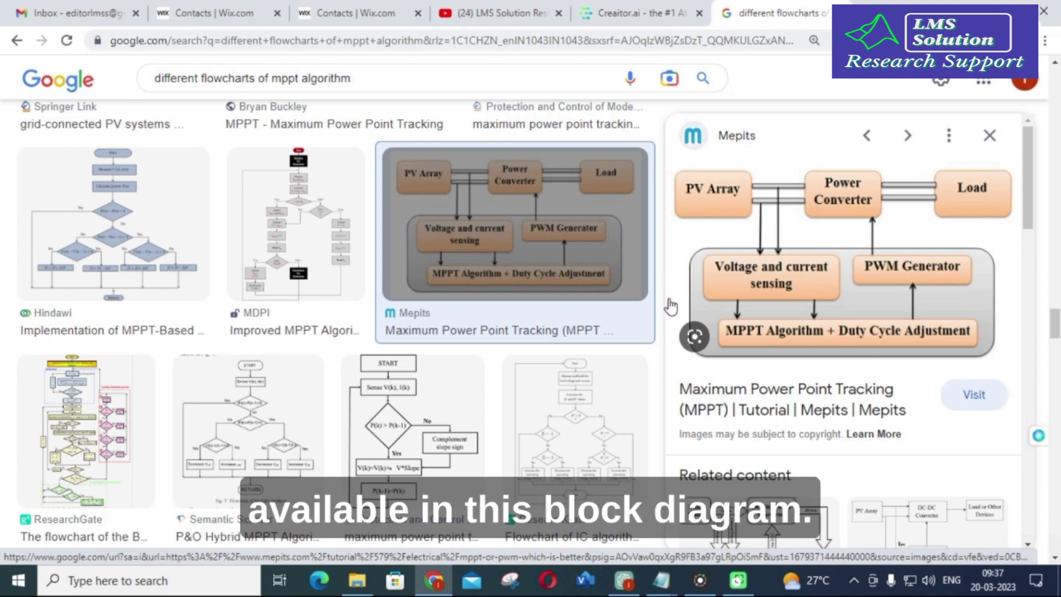
click(623, 581)
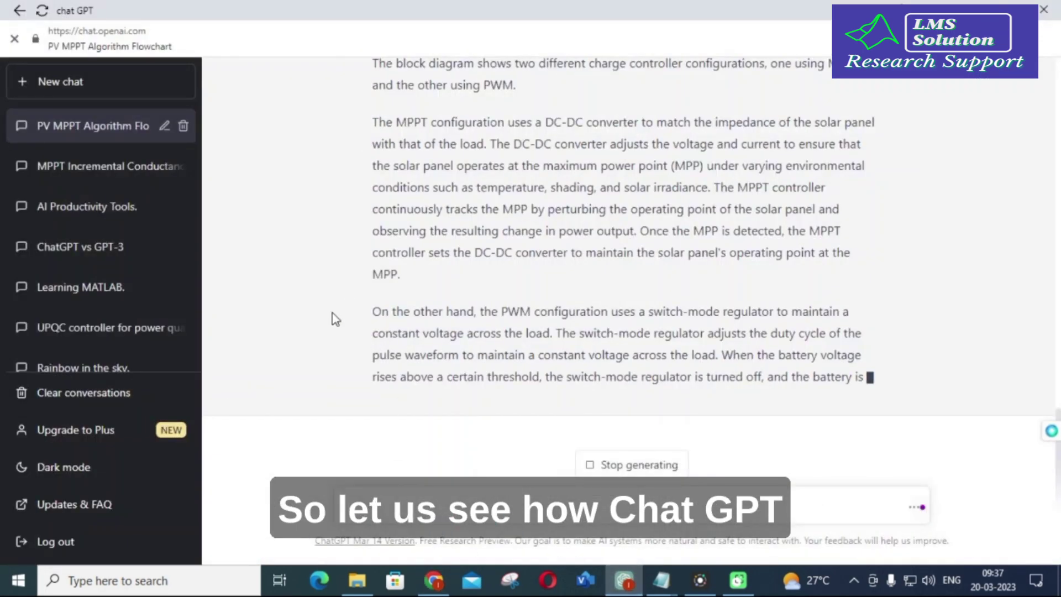
scroll(320, 304, up, 5)
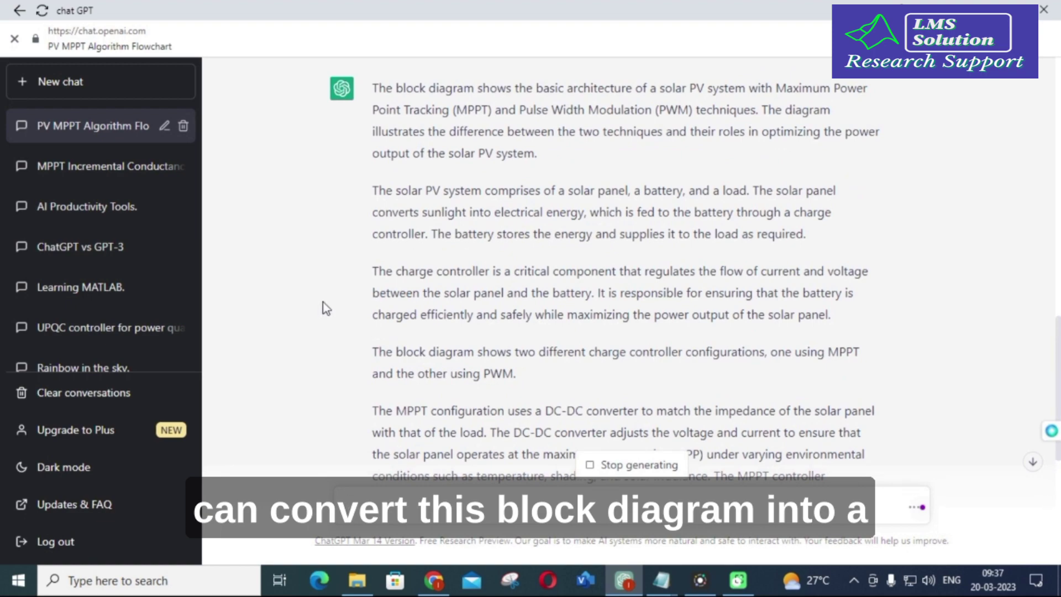
scroll(341, 260, up, 3)
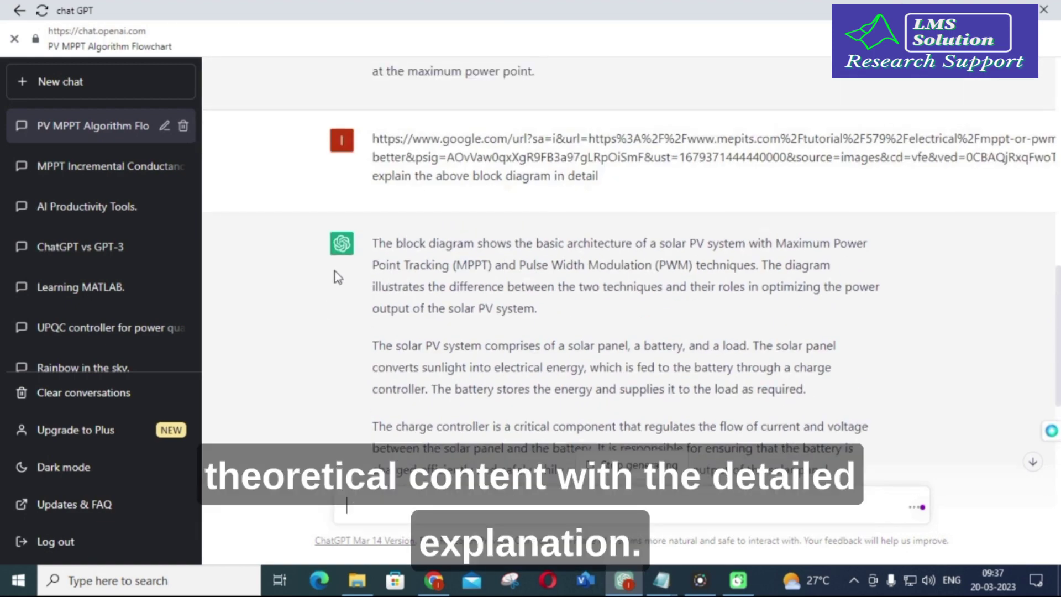
scroll(339, 276, down, 3)
scroll(338, 276, down, 6)
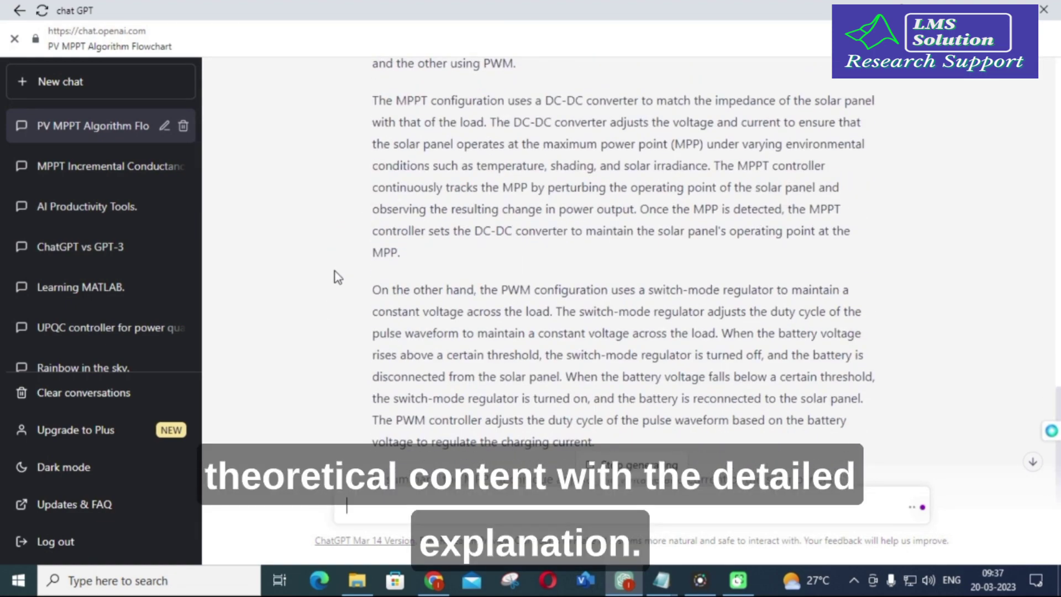
scroll(339, 276, up, 10)
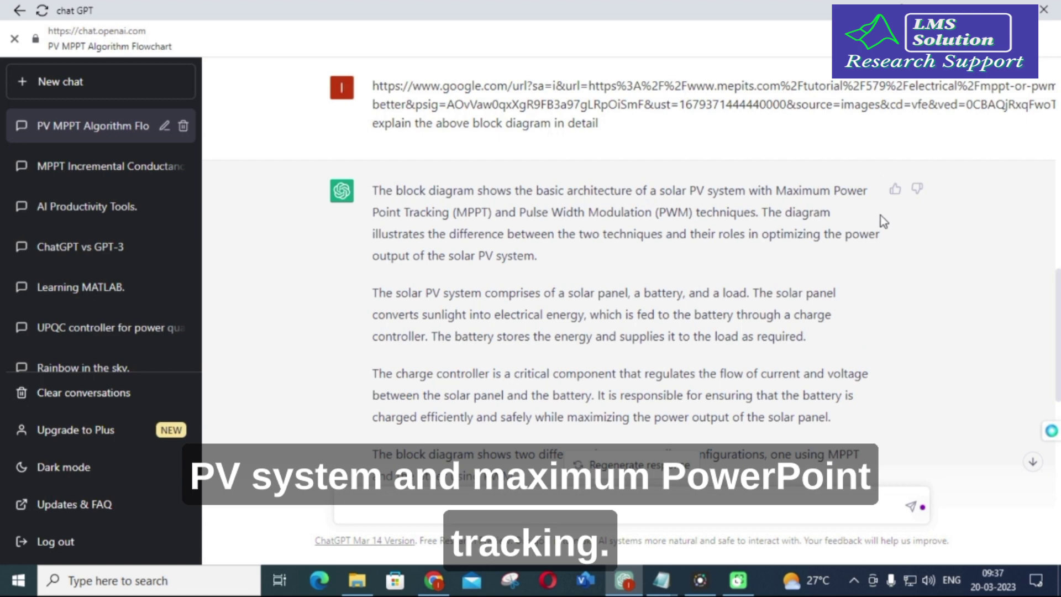
Read the block diagram explanation from the solar PV system overview down to the MPPT and PWM charge controller configurations.
scroll(622, 238, down, 3)
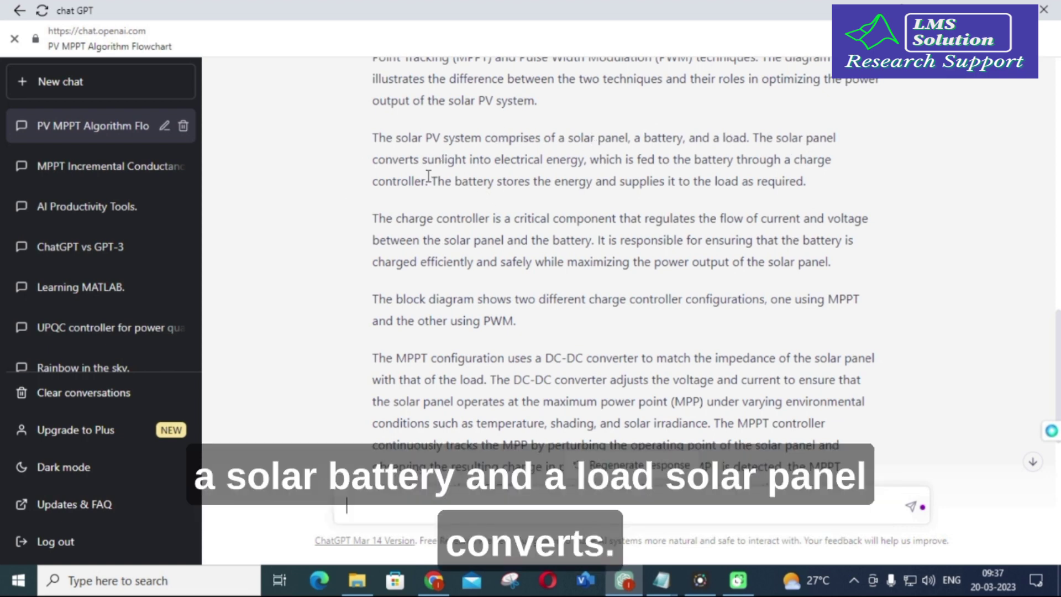
scroll(493, 163, down, 4)
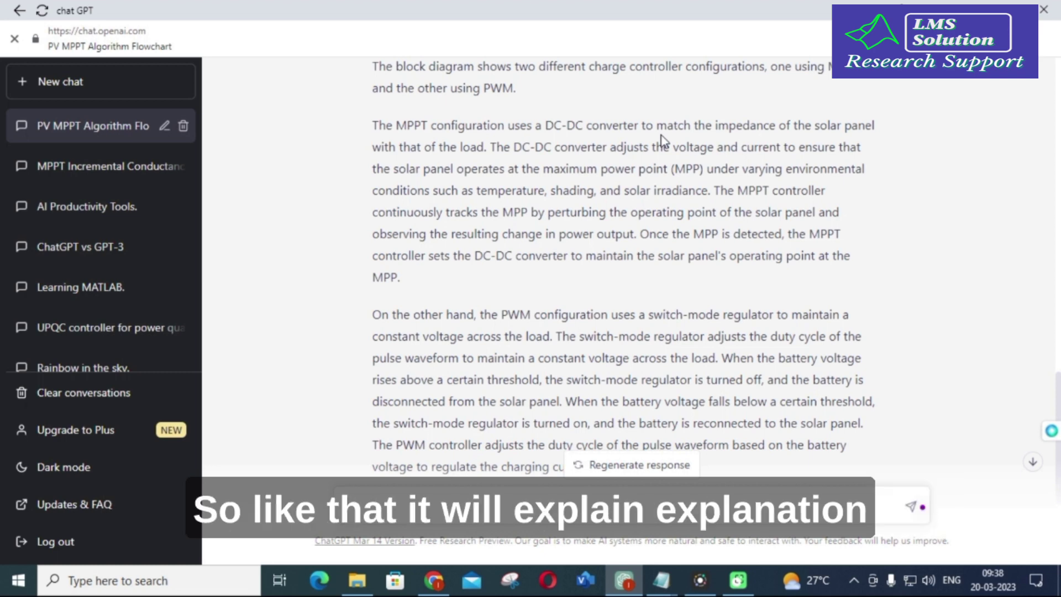
scroll(438, 239, down, 2)
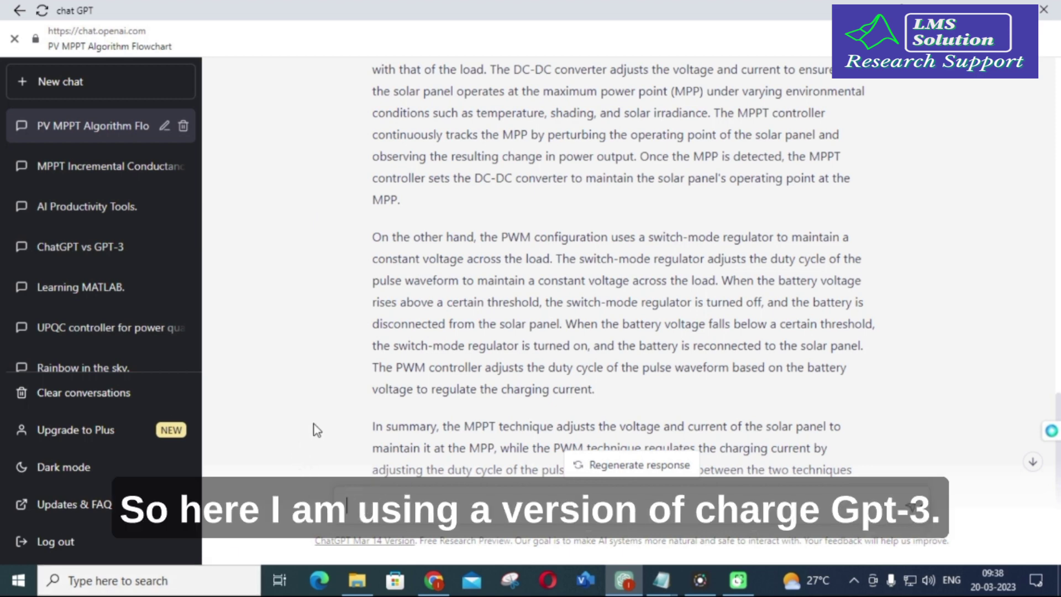
View the comparison of the Free and ChatGPT Plus plans, close it, and review the block diagram explanation through its closing summary.
click(125, 437)
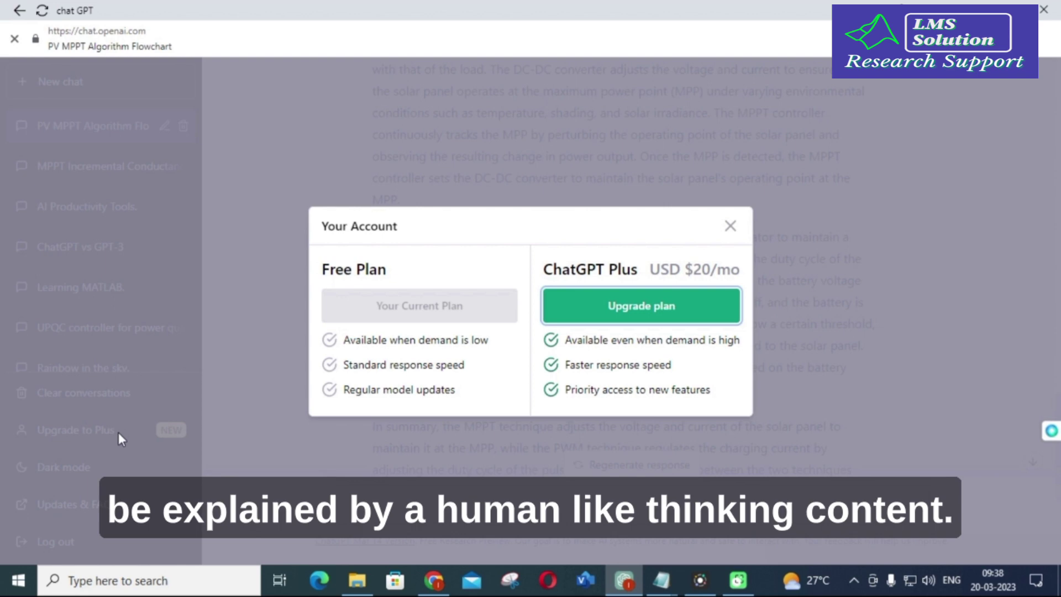
click(729, 227)
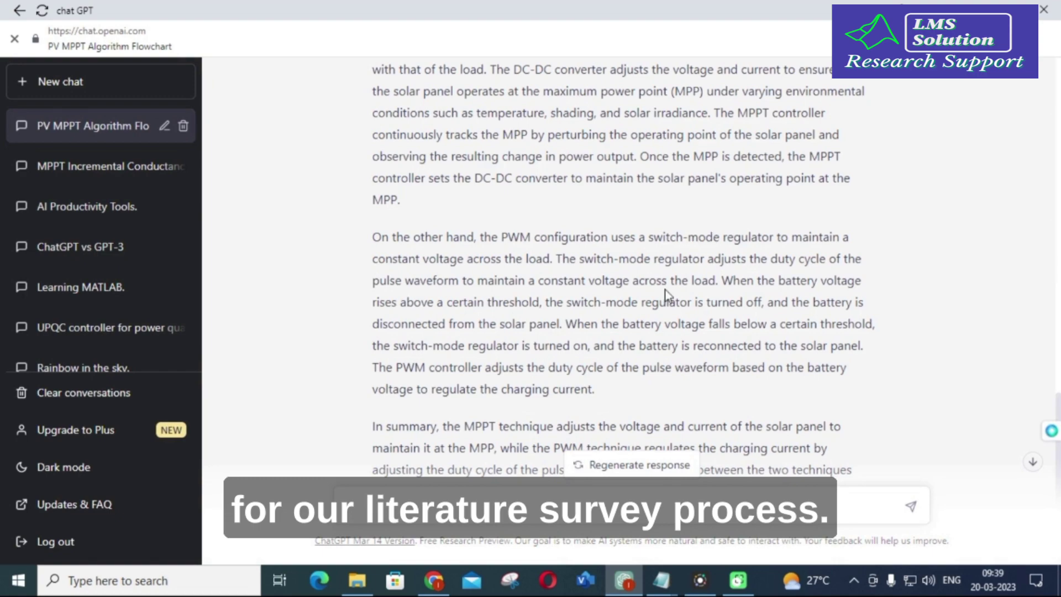
scroll(666, 293, up, 5)
scroll(665, 287, down, 6)
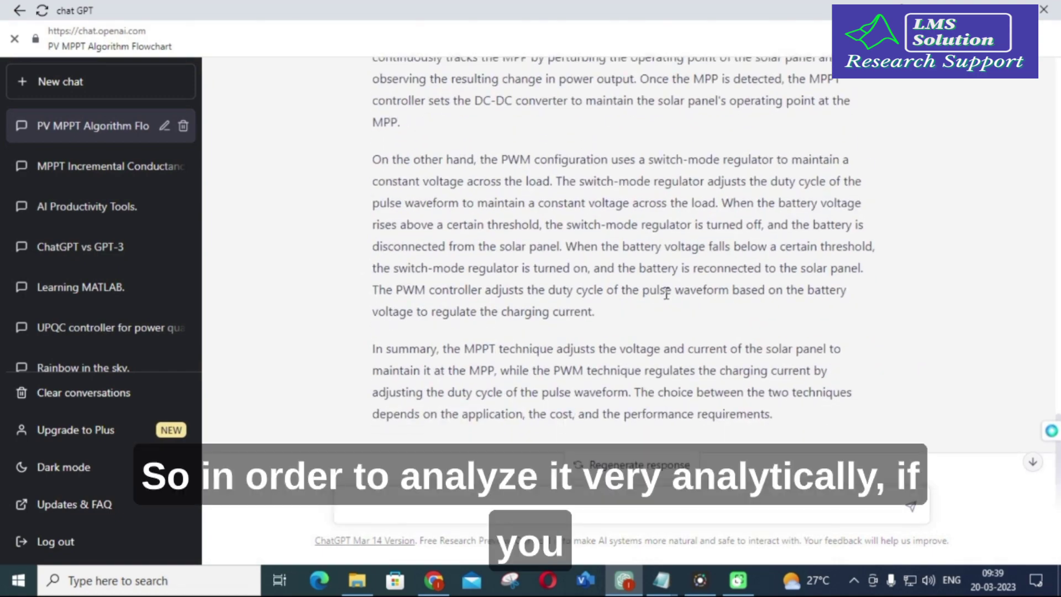